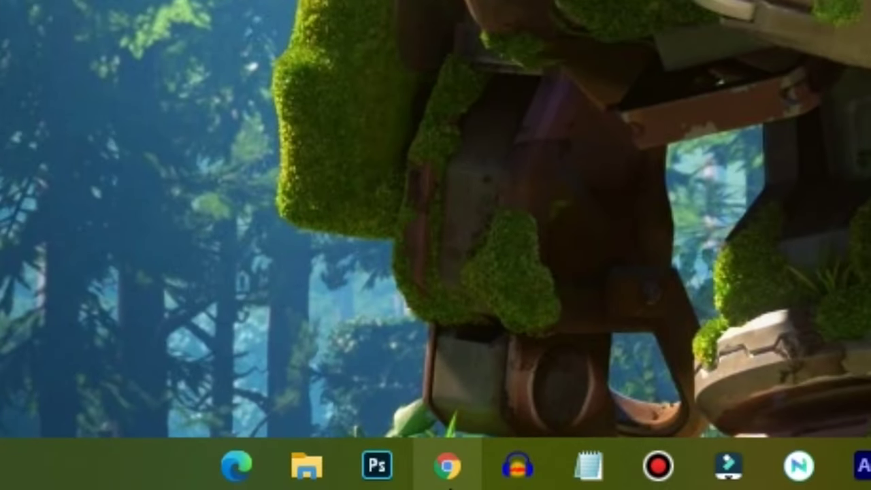
- Search Google for 'gameloop' in Chrome and download the GameLoop installer from gameloop.com
click(448, 470)
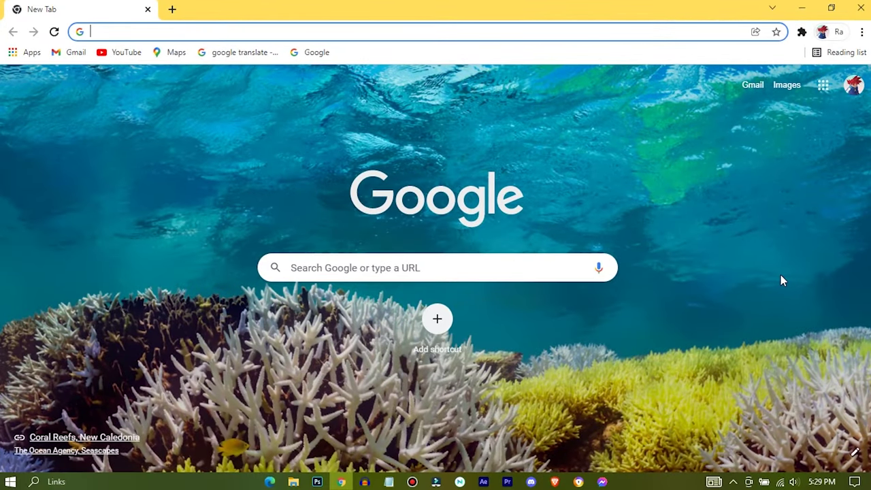
click(324, 271)
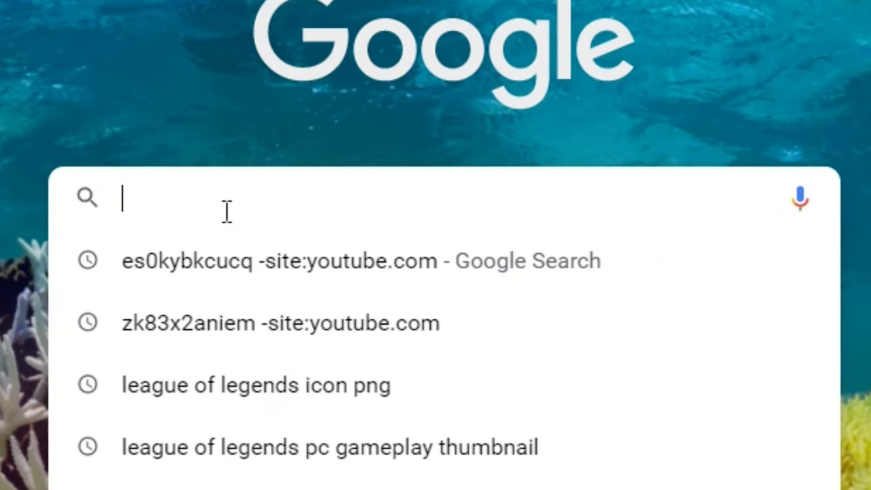
text(gameloop)
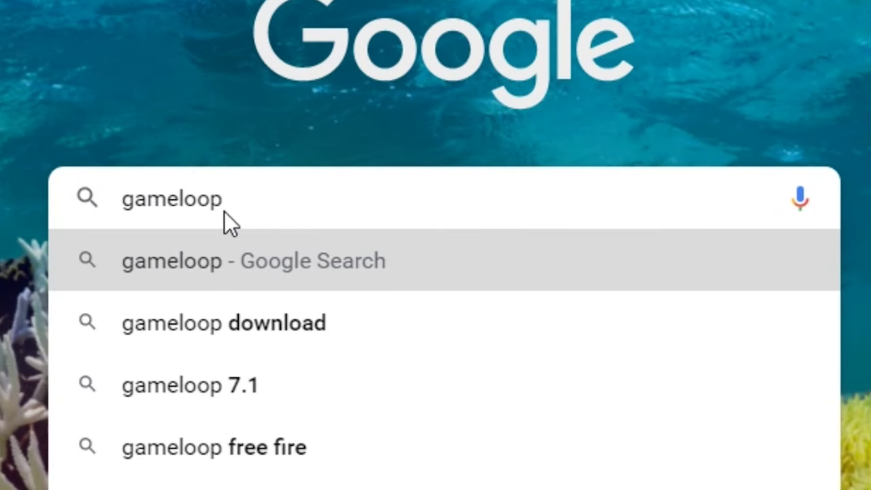
key(Return)
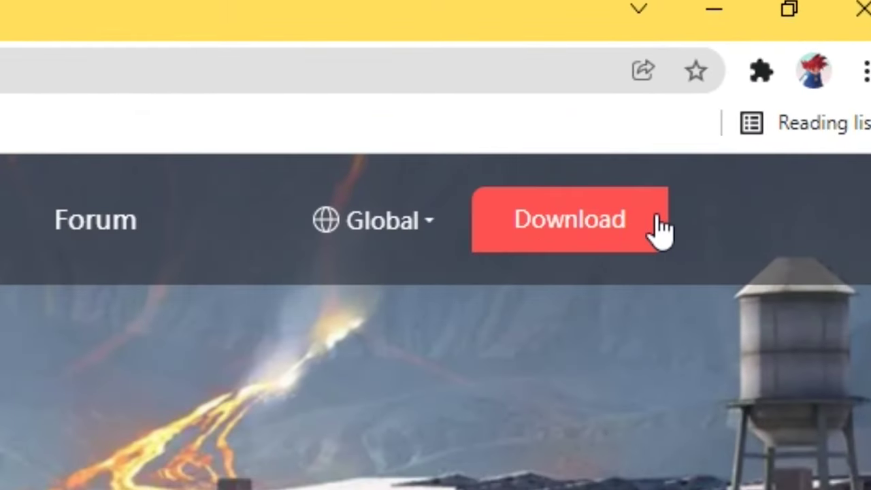
click(657, 218)
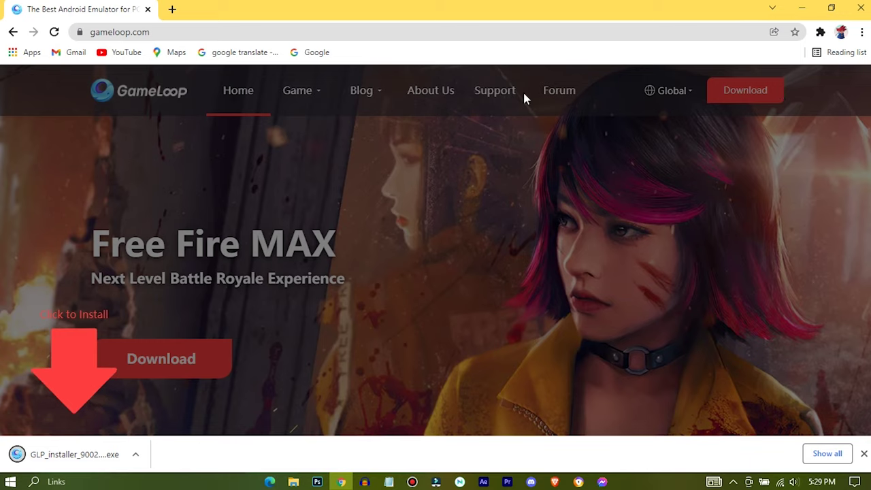
- Snap Chrome to the right half and copy the GLP_installer .exe onto the desktop
mouse_move(502, 17)
mouse_down()
mouse_move(654, 77)
mouse_move(870, 92)
mouse_up()
click(403, 340)
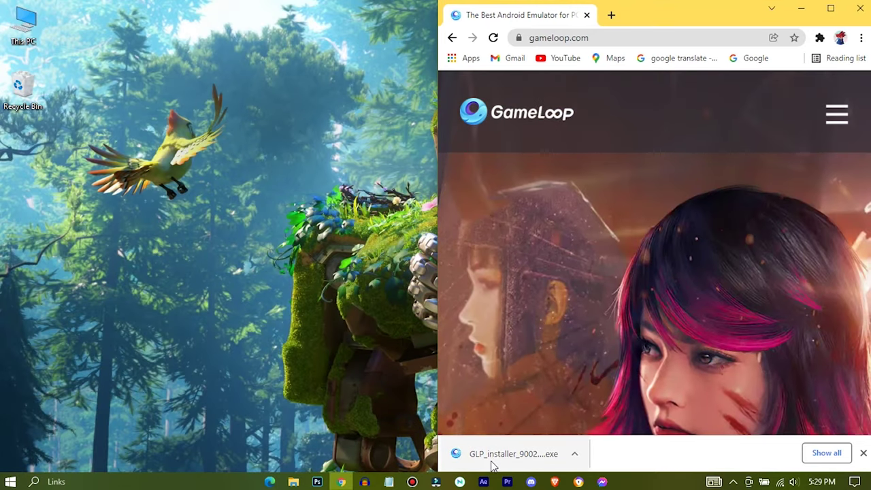
mouse_move(486, 457)
mouse_down()
mouse_move(292, 360)
mouse_move(51, 151)
mouse_move(62, 152)
mouse_up()
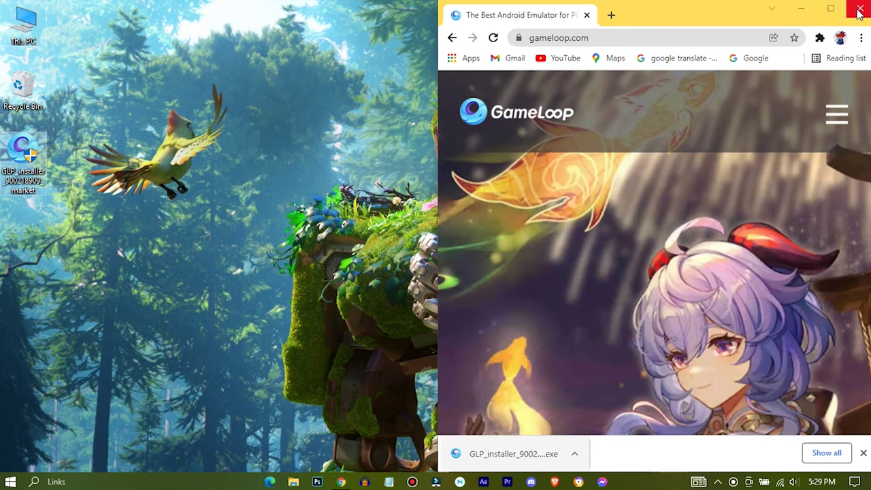
- Close Chrome and create a new 'gameloop' folder on drive H: from the installer's Browse dialog
click(860, 9)
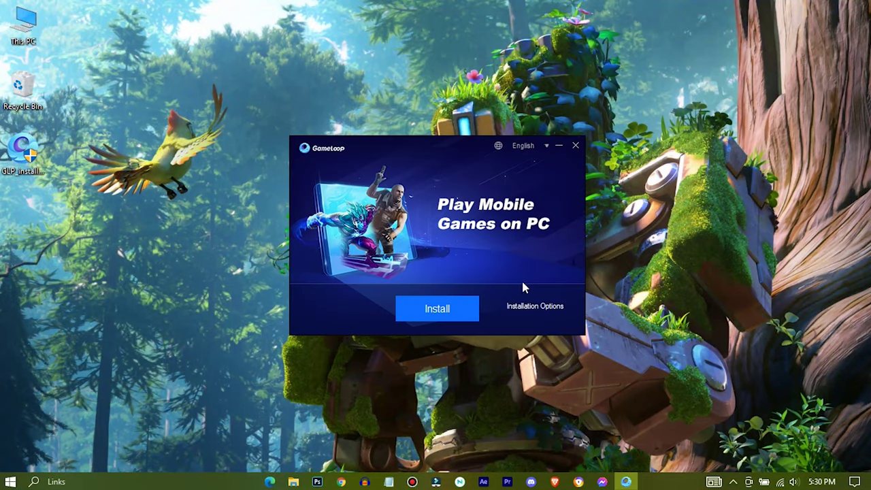
click(548, 308)
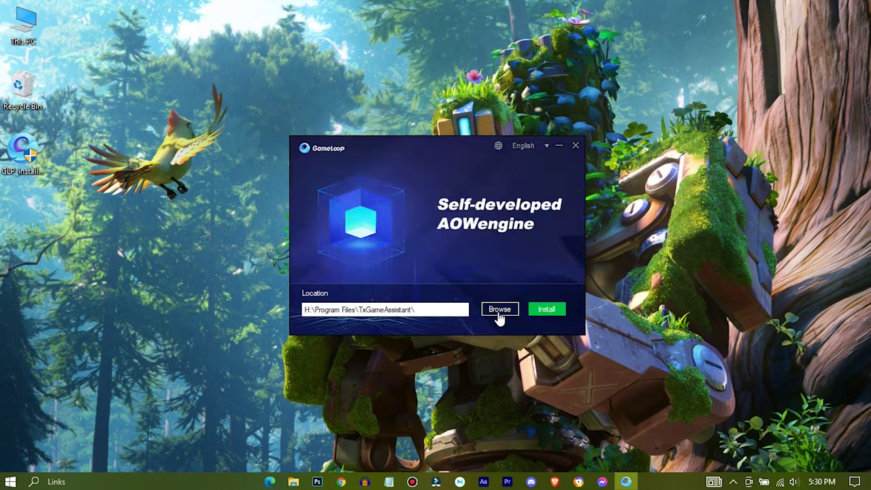
click(499, 311)
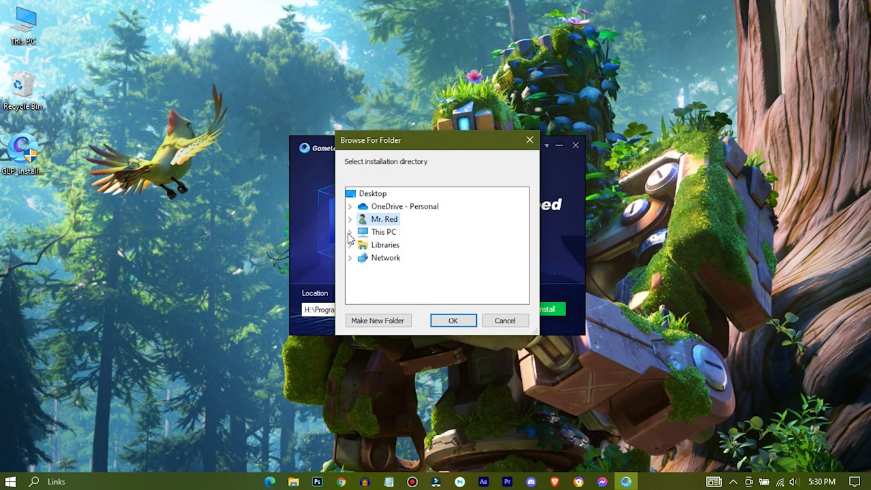
click(349, 232)
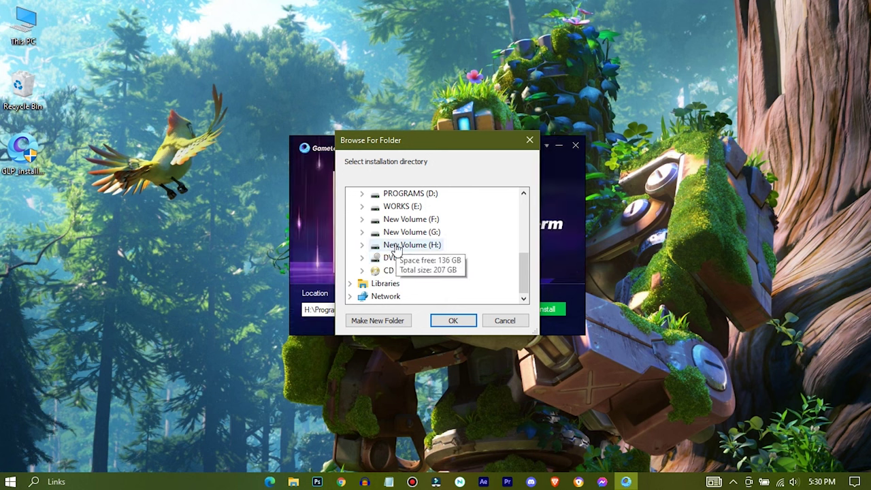
double_click(398, 250)
click(381, 321)
text(gameloop)
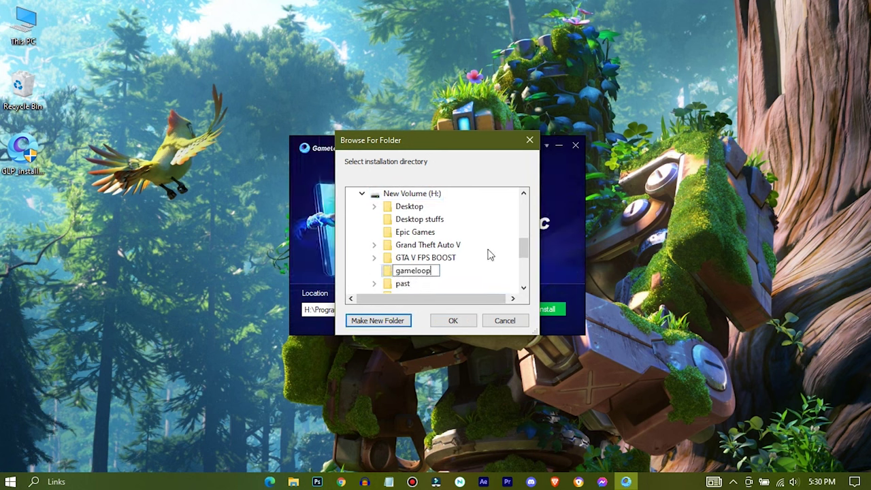
click(453, 321)
- Pick H:\gameloop as the install location and start installing GameLoop
click(499, 311)
click(350, 232)
double_click(406, 245)
click(400, 245)
click(453, 321)
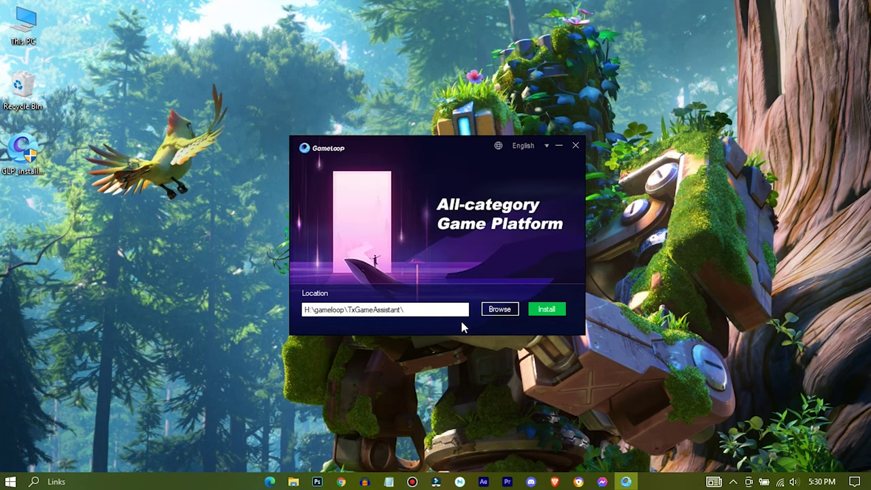
click(549, 312)
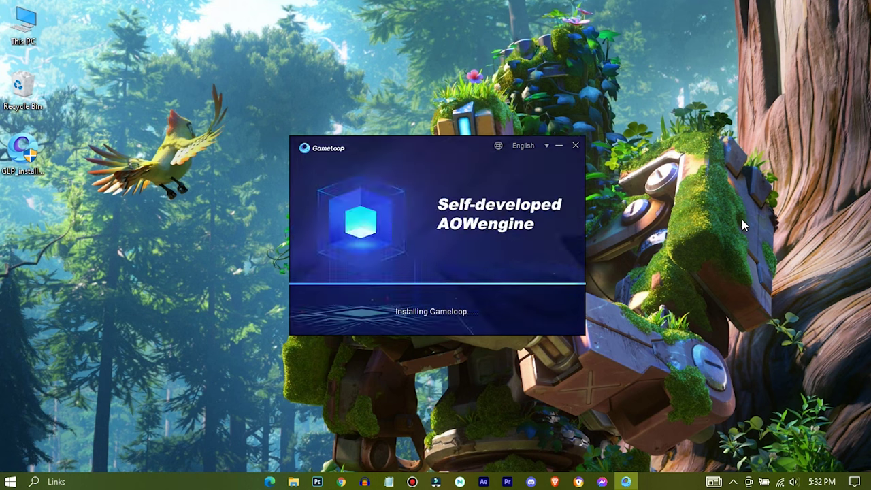
- Once installation completes, launch GameLoop to its Home page with Start
click(439, 313)
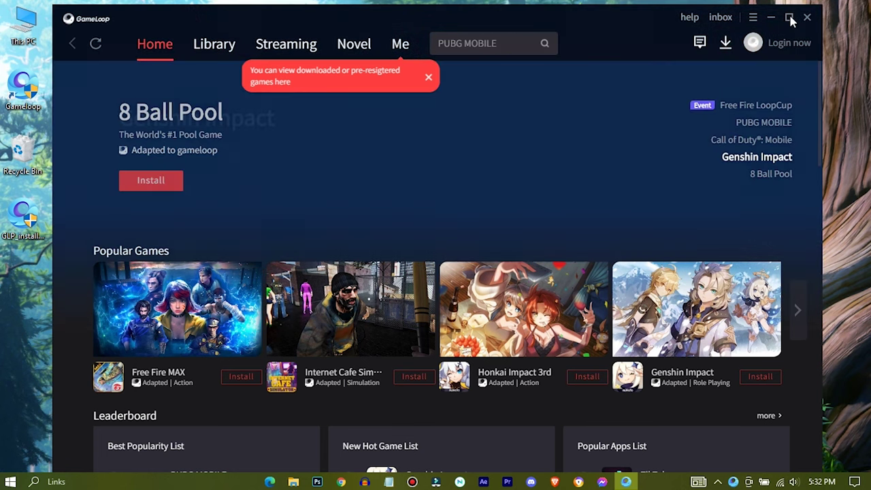
- Maximize GameLoop, dismiss the downloaded-games tip, search 'pubg' and open the PUBG MOBILE page
click(789, 17)
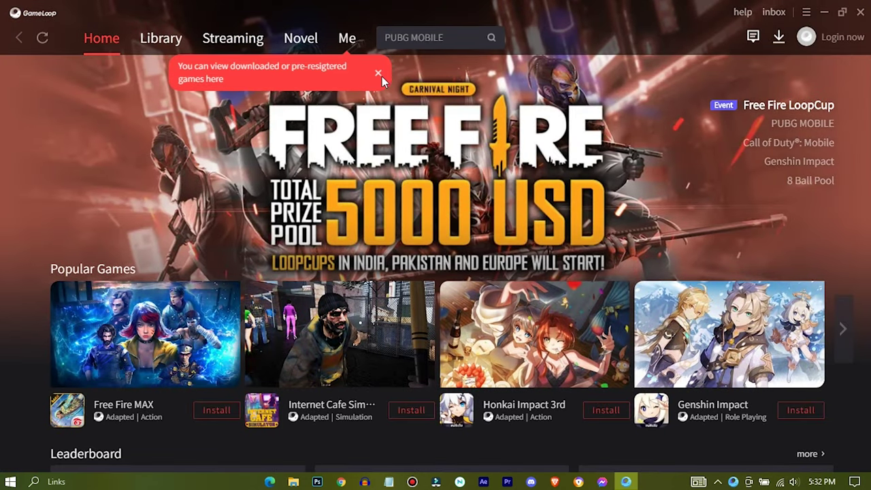
click(378, 74)
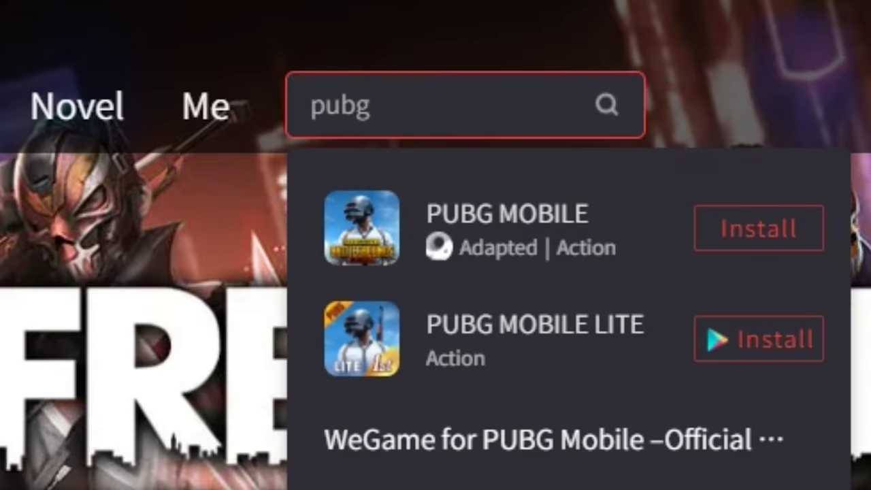
key(Return)
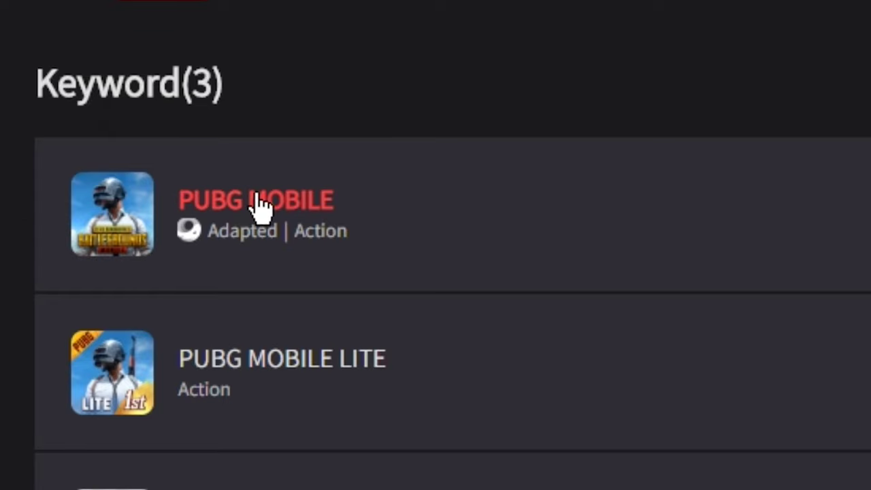
click(236, 199)
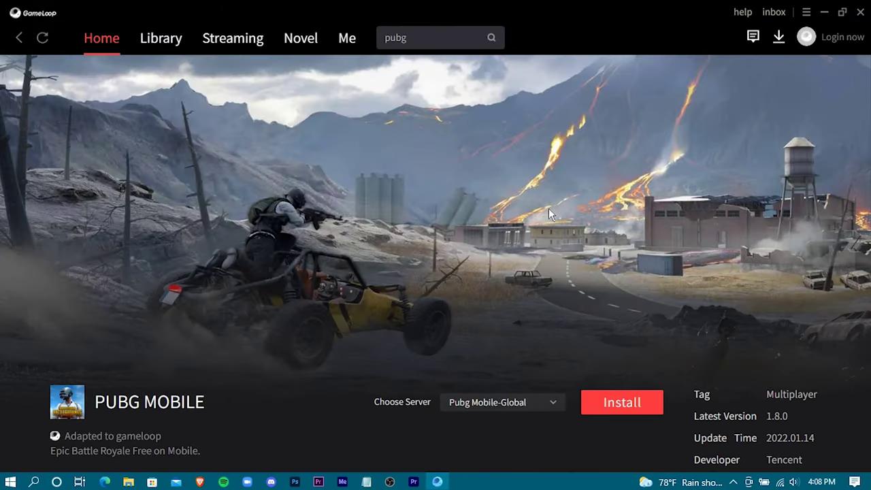
- Install PUBG MOBILE (1.27GB) on Pubg Mobile-Global and follow its progress in the DownloadBox
scroll(498, 225, down, 8)
scroll(492, 231, up, 3)
scroll(490, 230, up, 4)
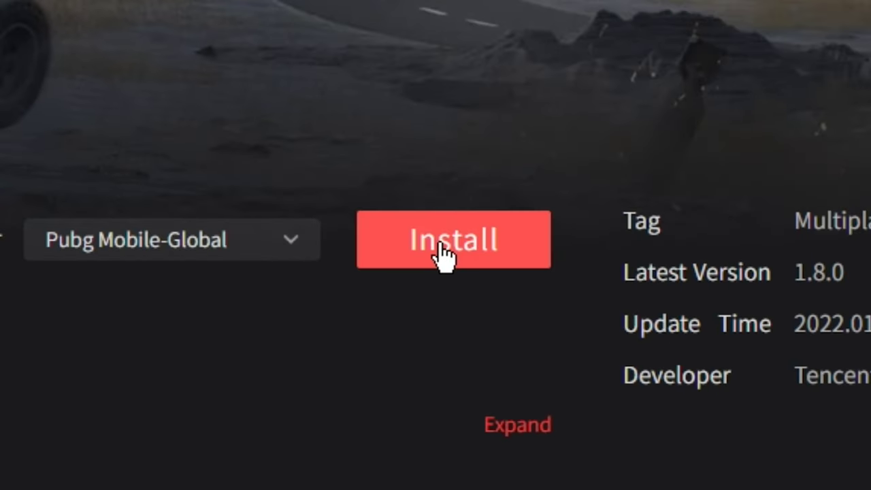
click(440, 245)
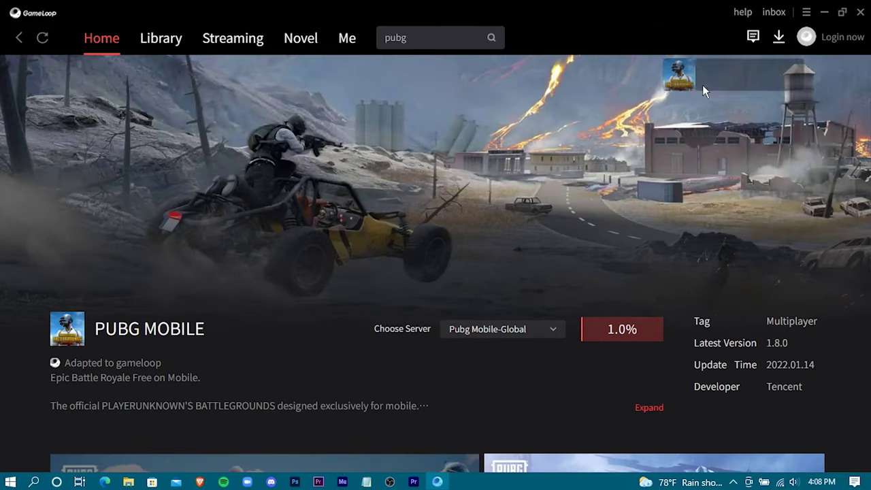
click(781, 39)
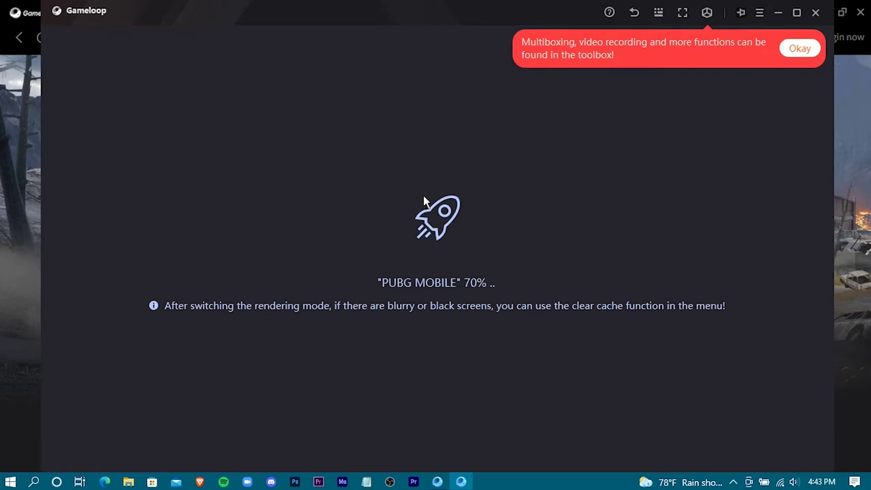
- Dismiss the toolbox tip, maximize the emulator and save Standard Definition 720P resolution
click(800, 48)
click(796, 13)
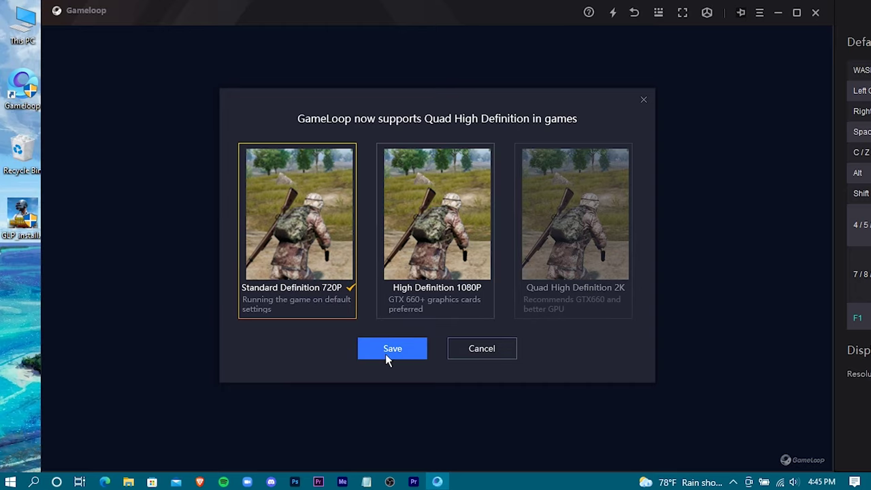
click(404, 350)
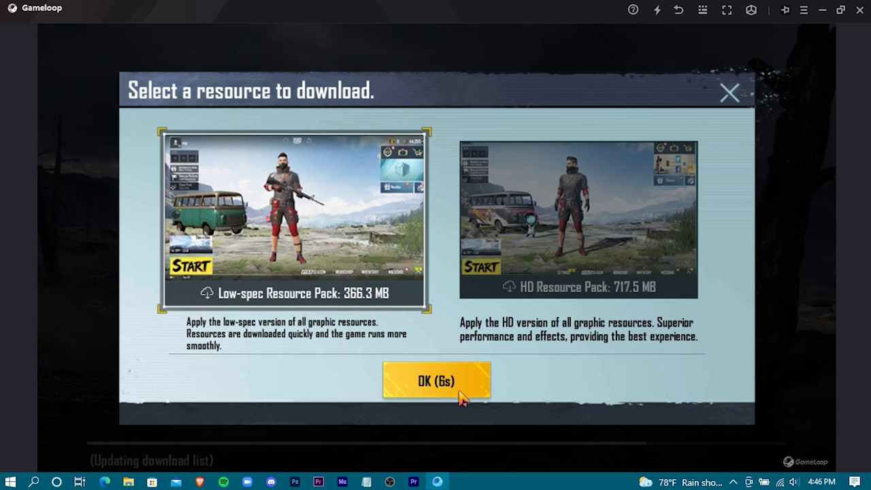
- Choose the Low-spec 366.3 MB Resource Pack over HD and confirm its download
click(559, 249)
click(369, 218)
click(443, 385)
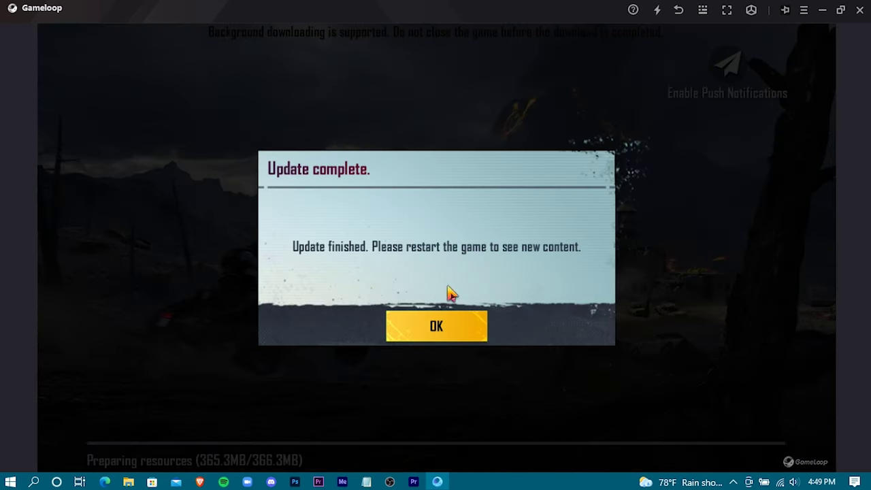
- Acknowledge Update complete and relaunch PUBG MOBILE from the GameLoop home screen
click(433, 327)
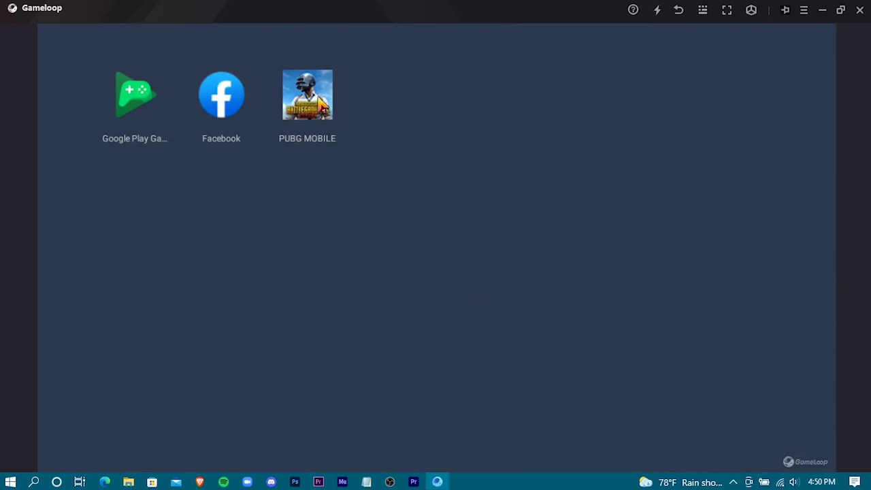
click(309, 104)
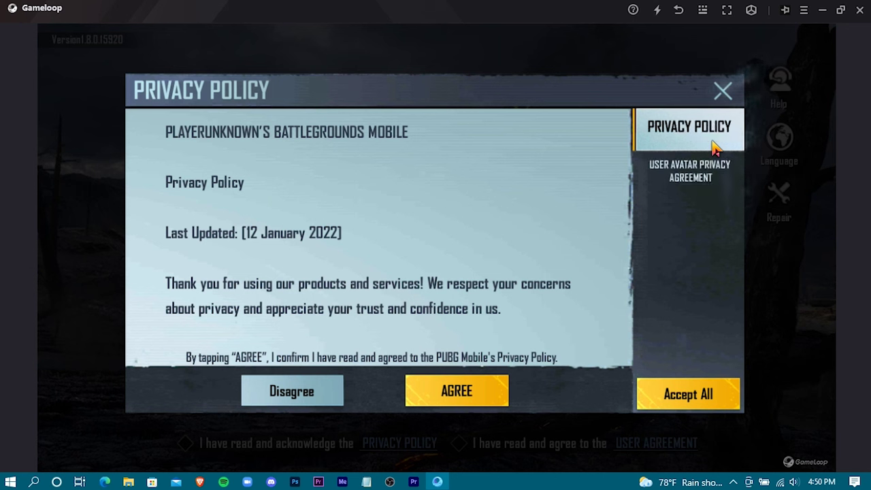
- Accept the privacy policy and User Agreement, then sign in as Guest and acknowledge the notice
click(696, 407)
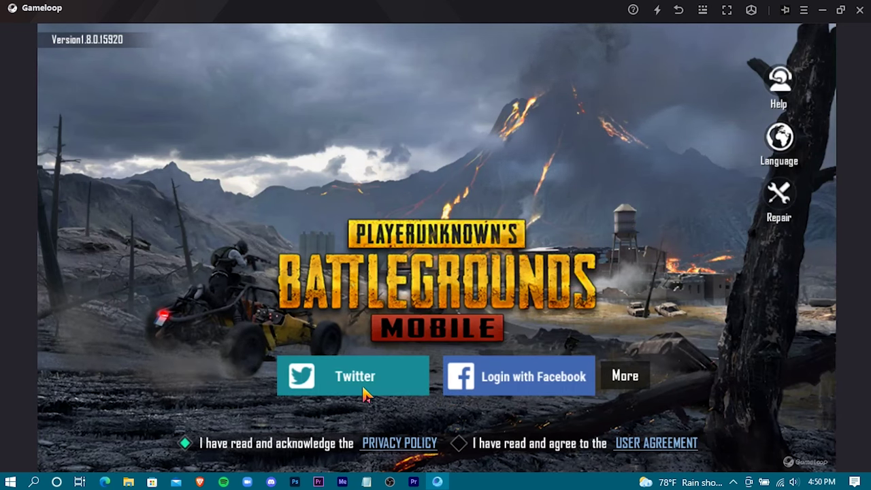
click(459, 446)
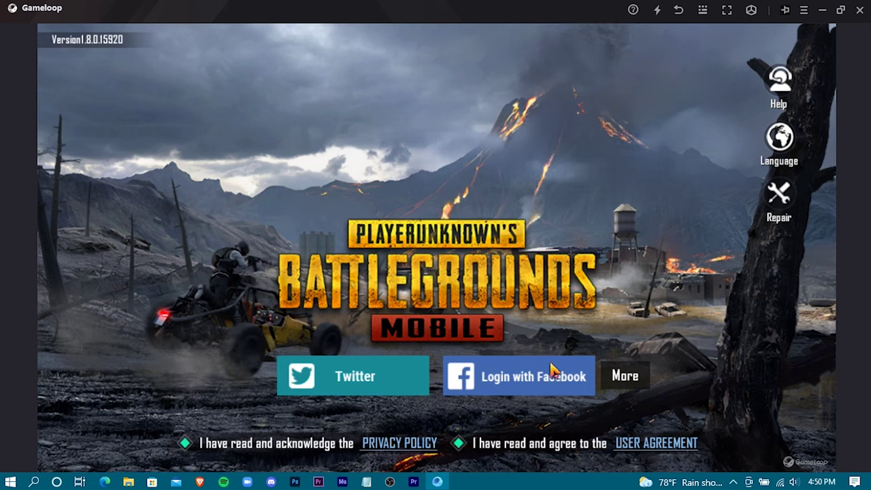
click(625, 380)
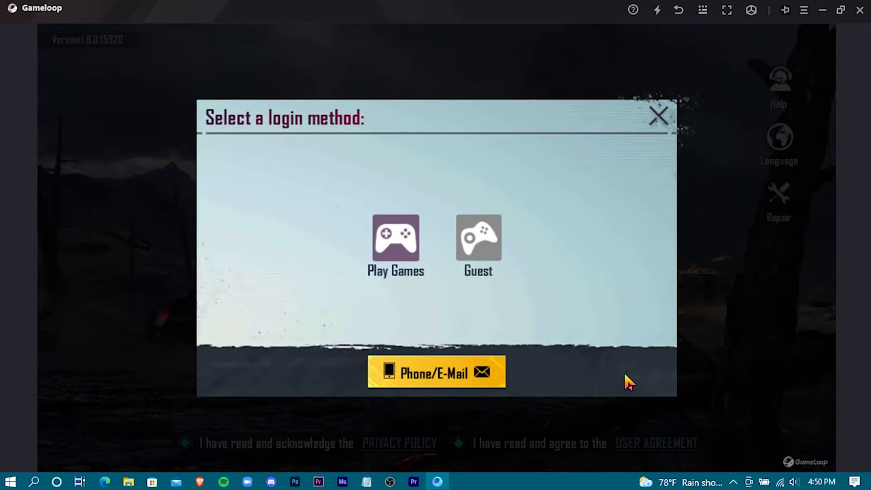
click(486, 247)
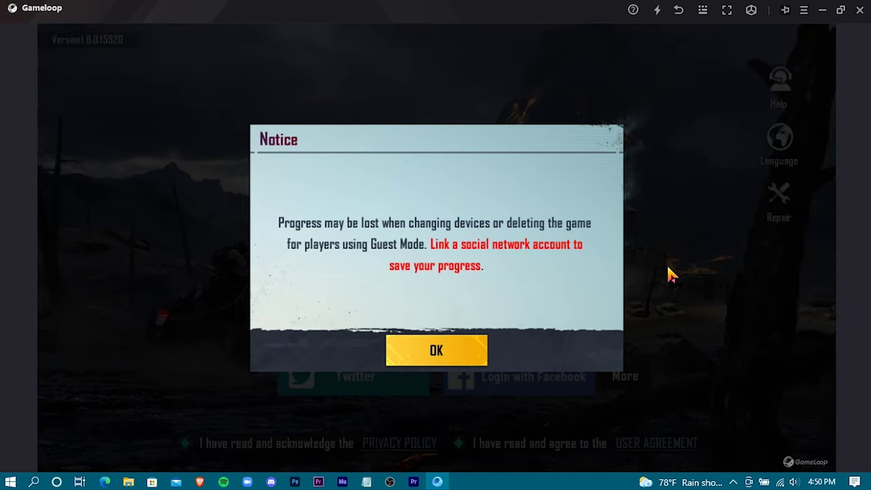
click(426, 356)
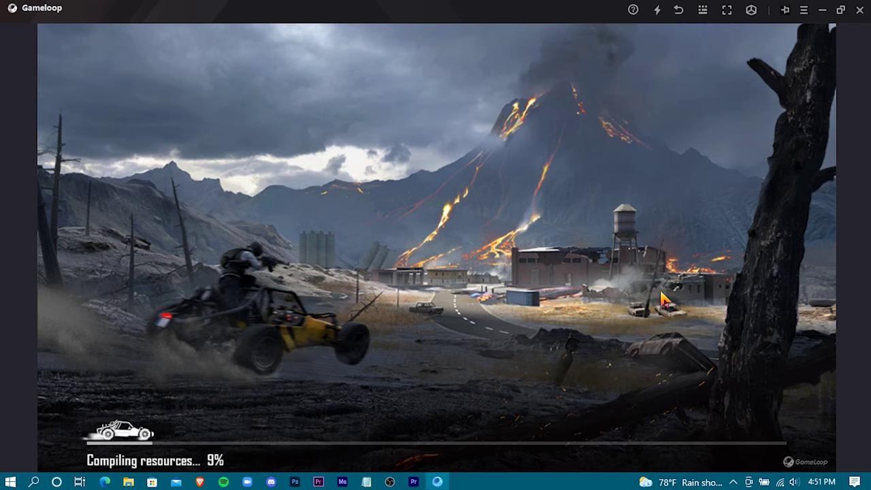
- Go full screen with F11, choose the white outfit and start the first match
key(F11)
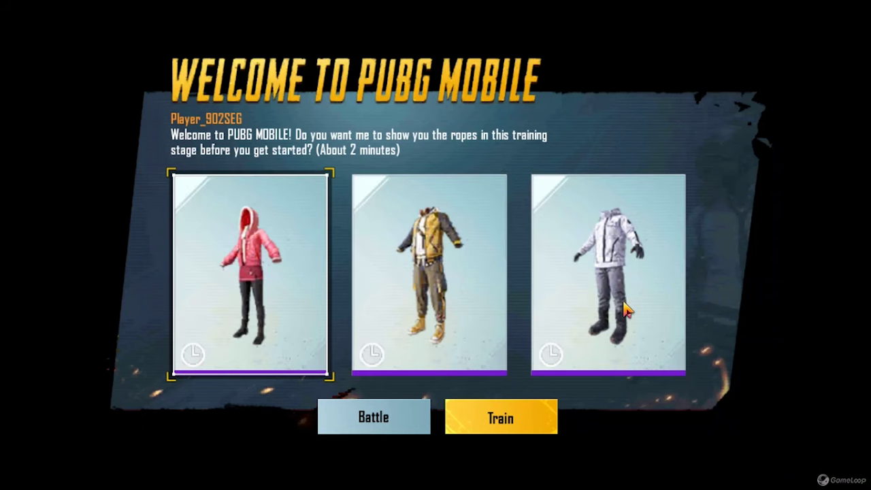
click(481, 281)
click(615, 289)
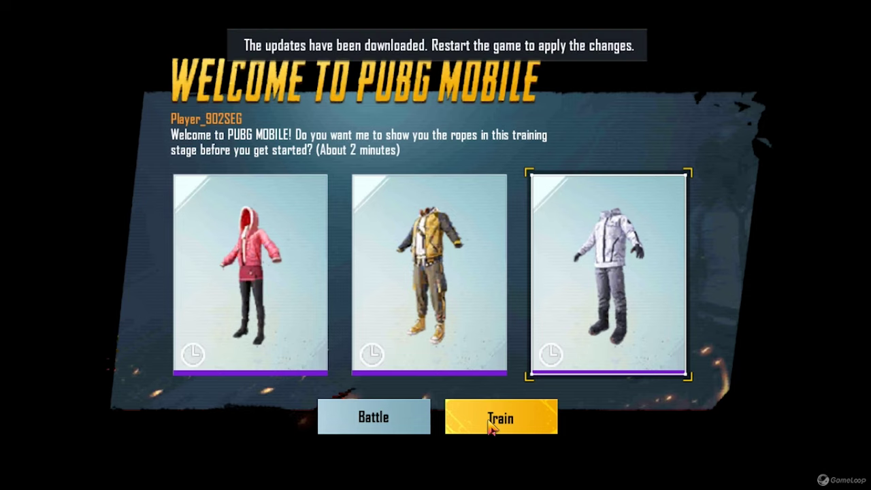
click(389, 416)
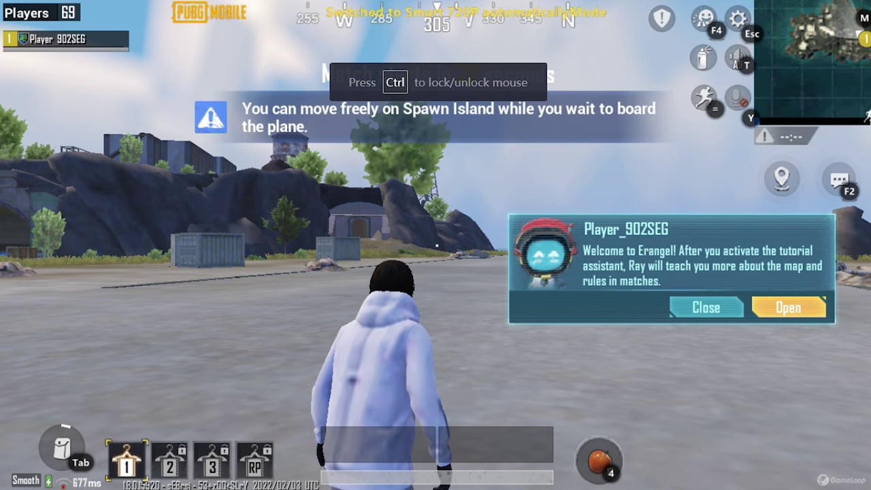
- Jump from the plane over Erangel and play the first match to the region prompt
mouse_move(436, 245)
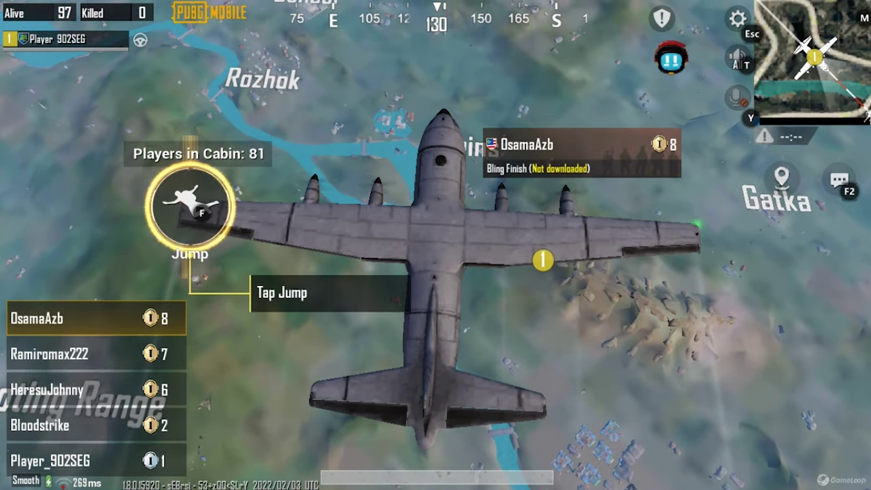
key(f)
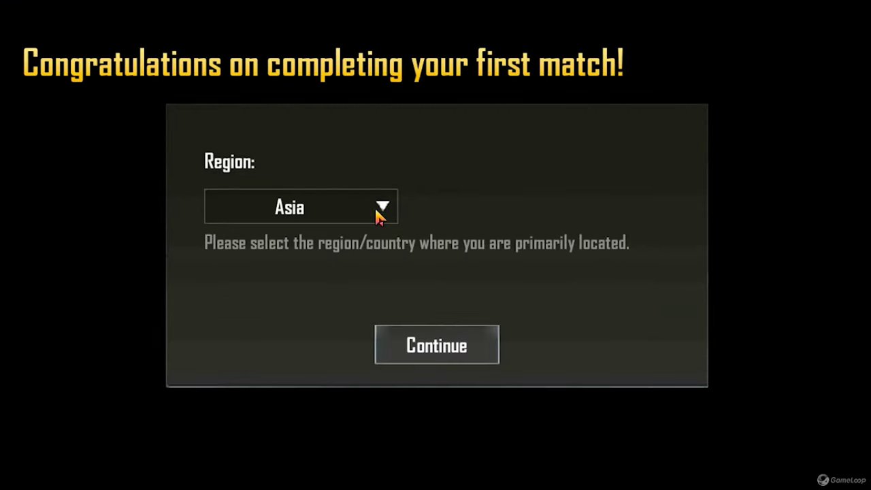
- Choose South America as the region and continue to character creation
click(379, 212)
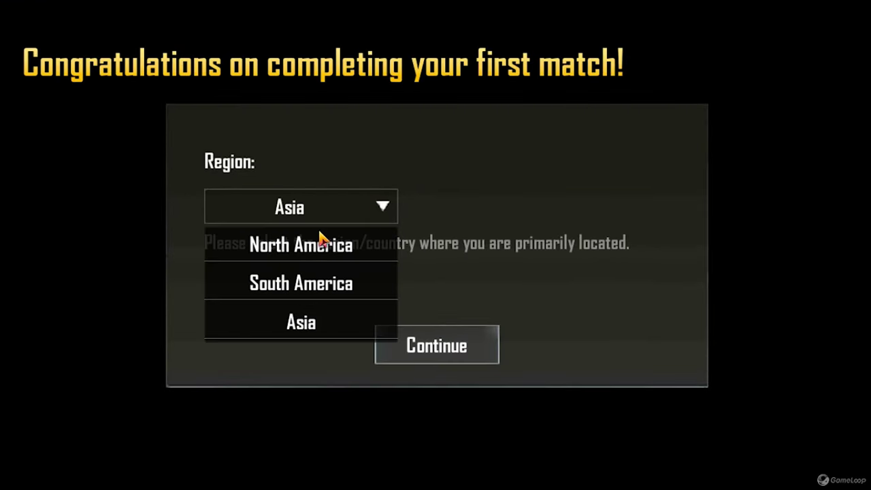
click(312, 286)
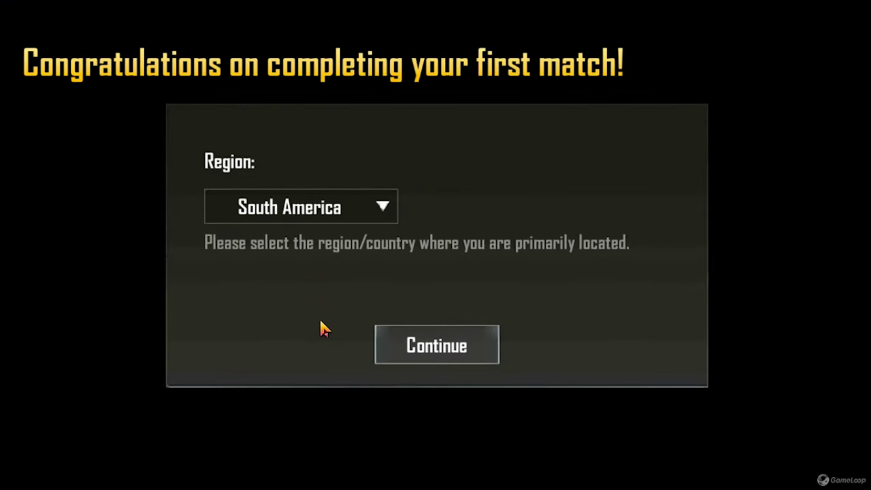
click(447, 347)
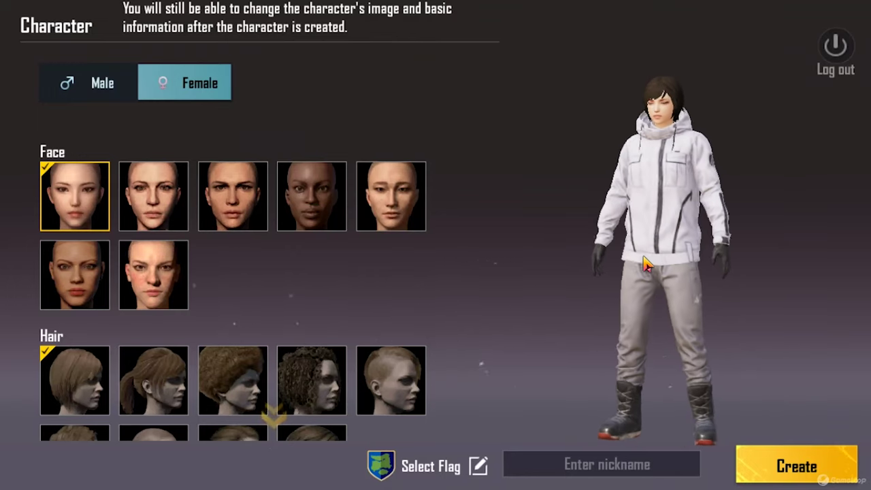
- Make the character male, preview several faces, and keep the first face
click(94, 93)
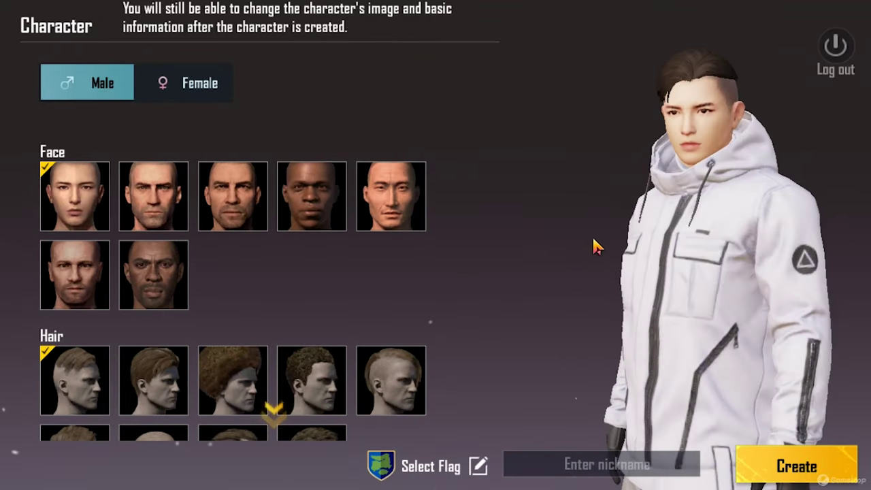
click(163, 198)
click(237, 198)
click(391, 198)
click(93, 269)
click(74, 196)
- Give the character the second hairstyle with the darker second hair colour
scroll(232, 307, down, 2)
click(153, 311)
scroll(343, 341, down, 1)
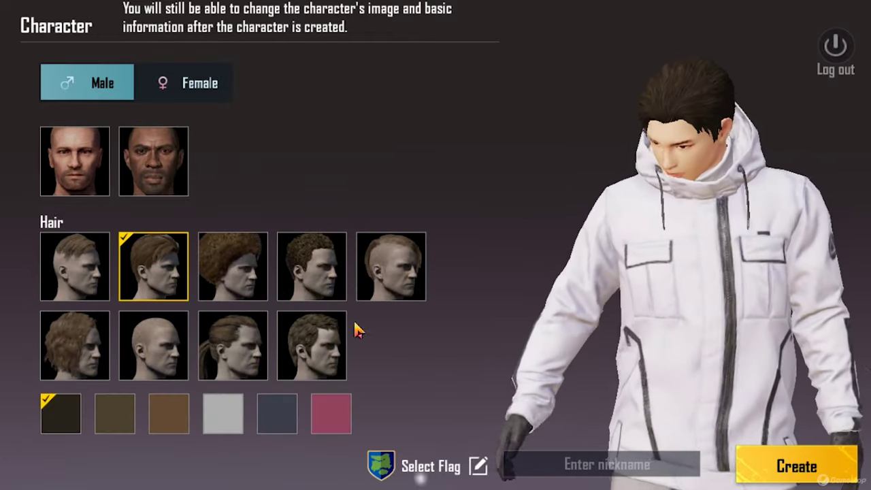
click(343, 340)
click(153, 265)
scroll(153, 286, down, 2)
click(115, 295)
click(154, 310)
click(115, 295)
- Enter the character nickname and confirm it to create the character
scroll(115, 295, down, 1)
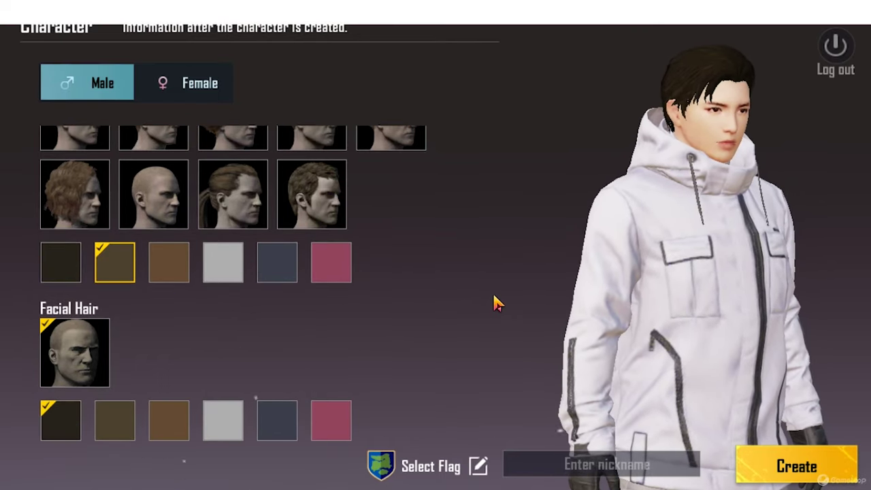
text(rasanta)
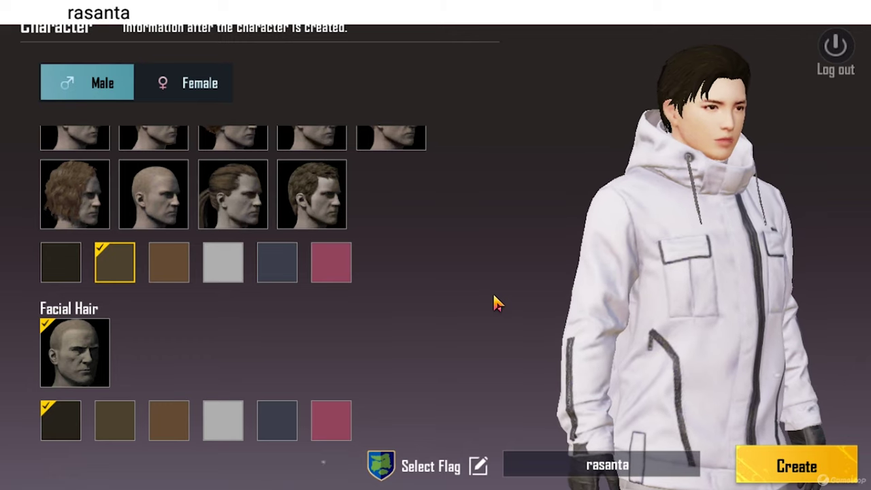
click(773, 465)
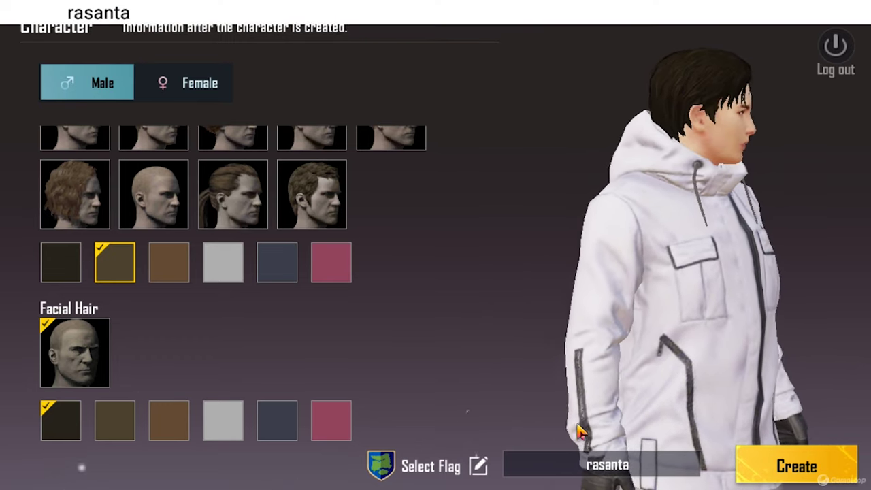
text(27)
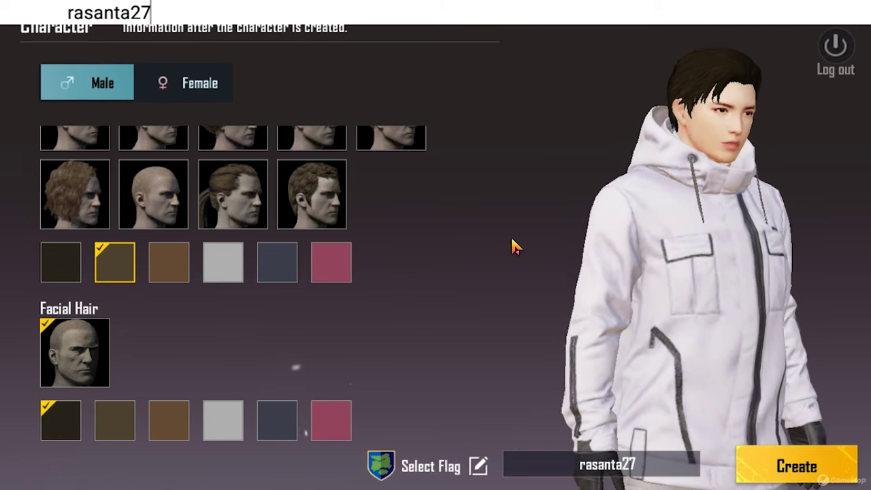
key(Return)
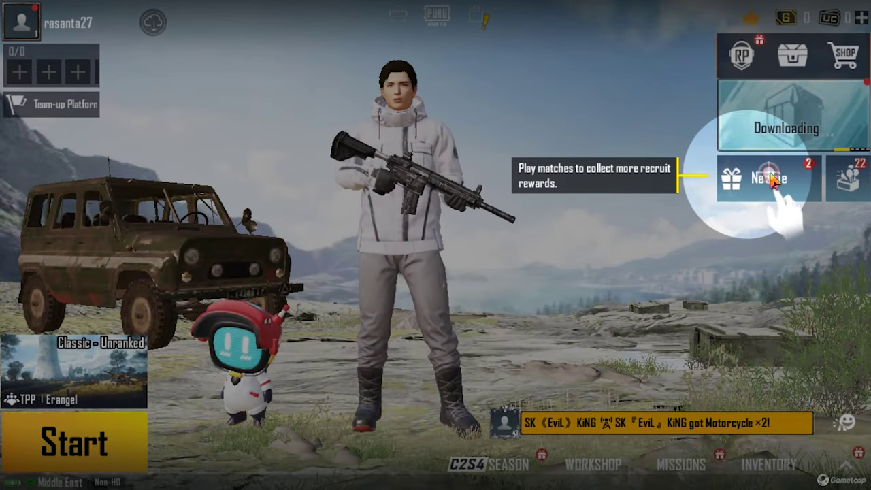
- Collect the one-minute Newbie mission reward, then start matchmaking from the lobby
click(768, 181)
click(451, 362)
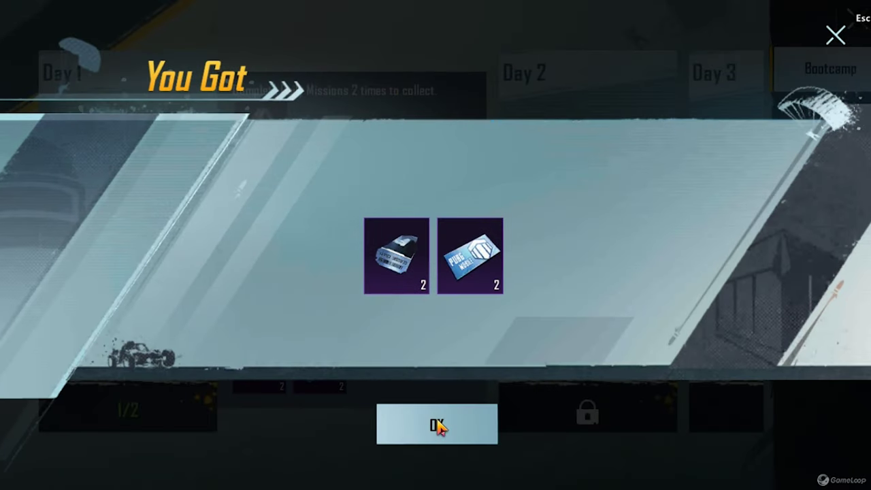
click(440, 424)
click(448, 262)
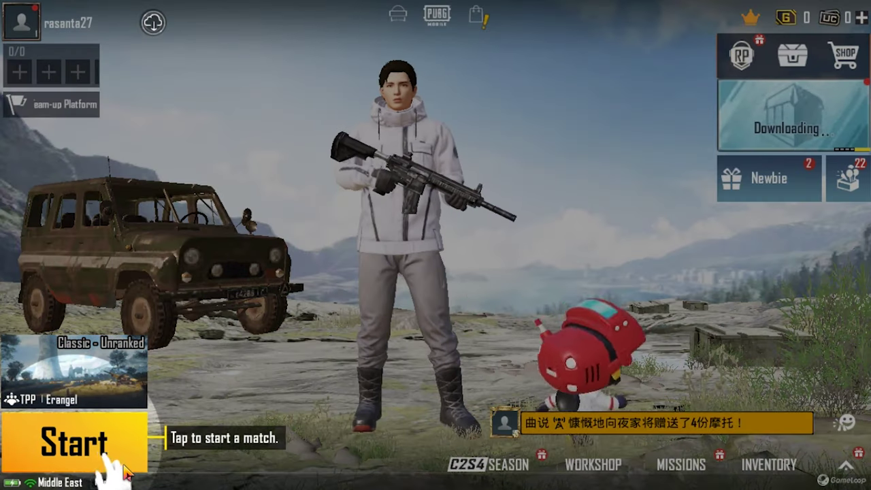
click(124, 470)
click(124, 470)
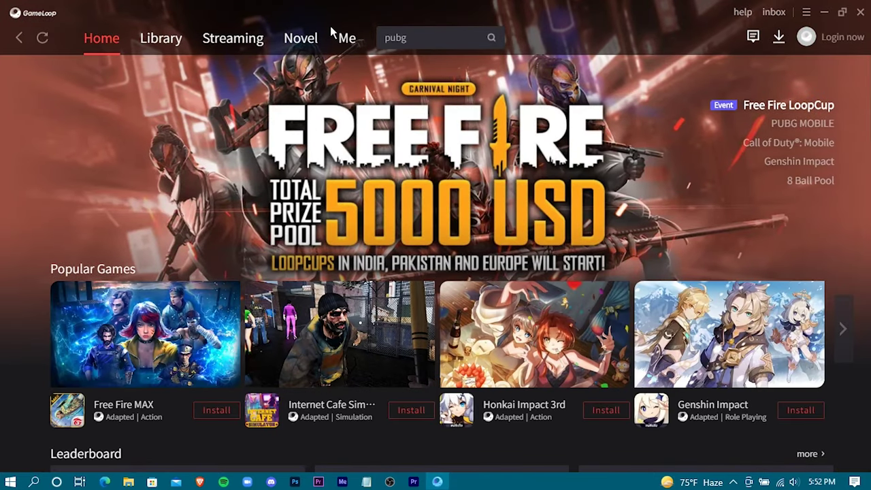
- Show PUBG MOBILE under My Games on the Me page, then close the GameLoop window
click(352, 46)
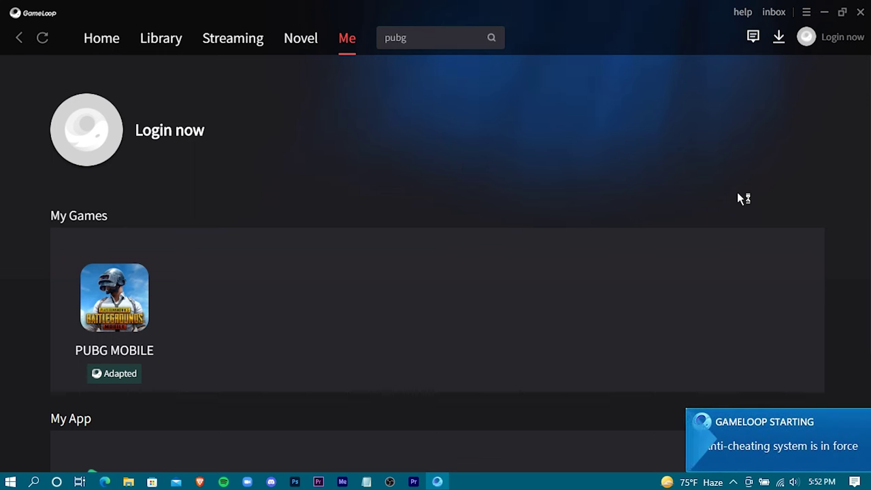
click(861, 13)
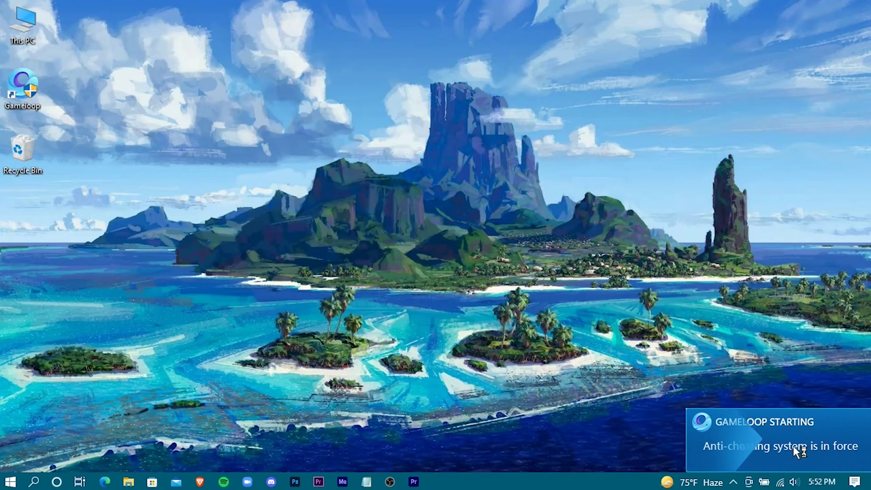